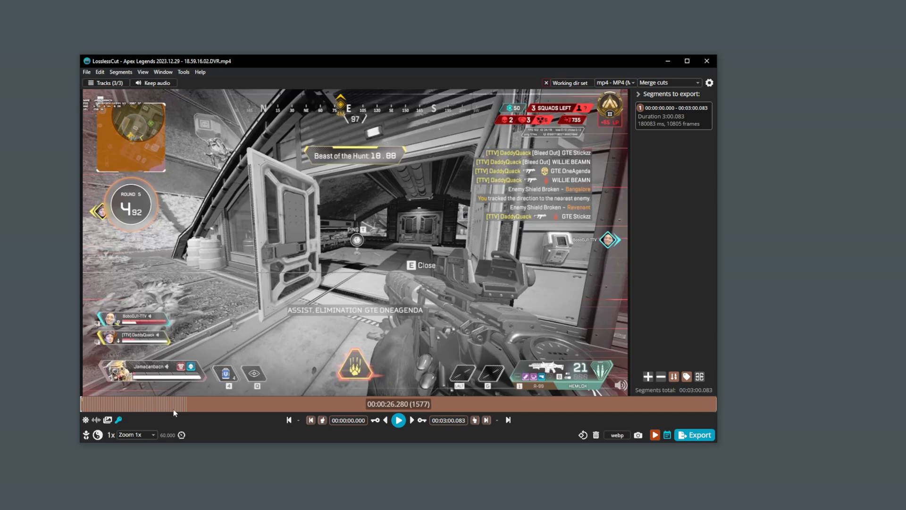
- Trim the first segment so it starts at about 00:00:33 and ends at about 00:01:07 of the recording
left_click(177, 404)
left_click(239, 403)
left_click(198, 404)
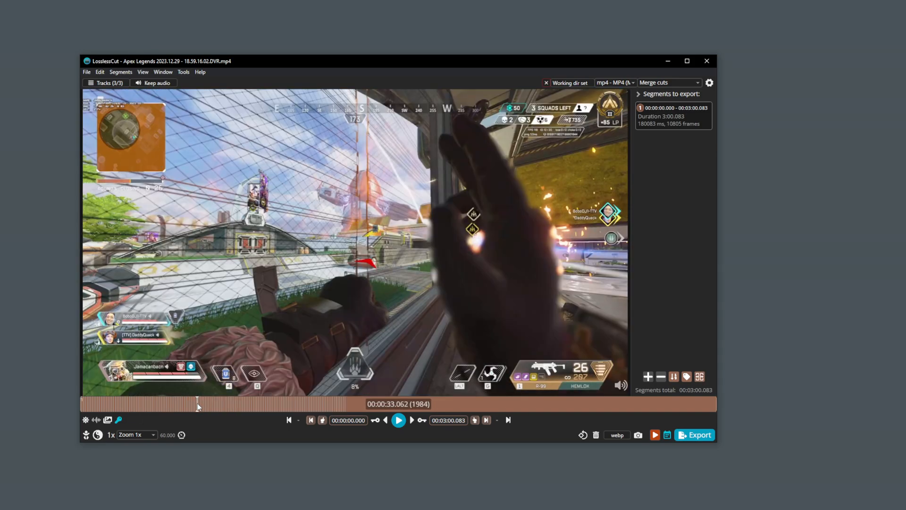
key("i")
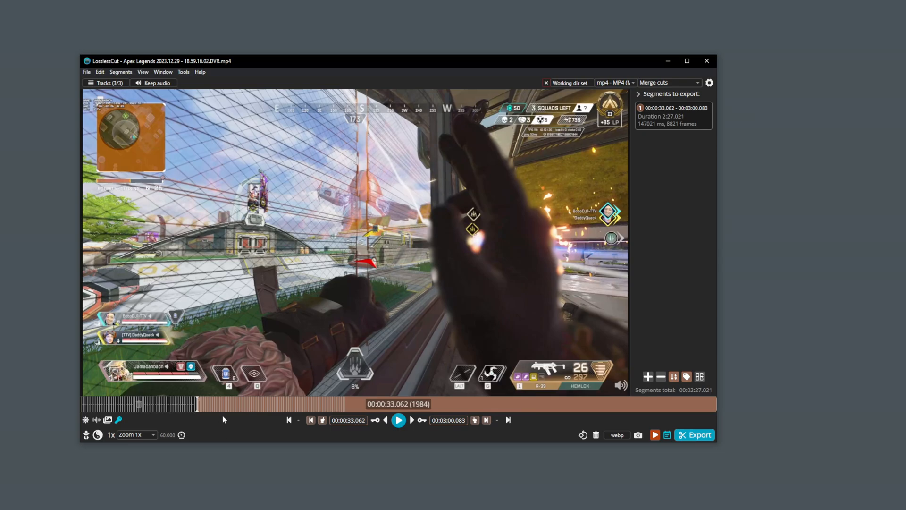
left_click(283, 404)
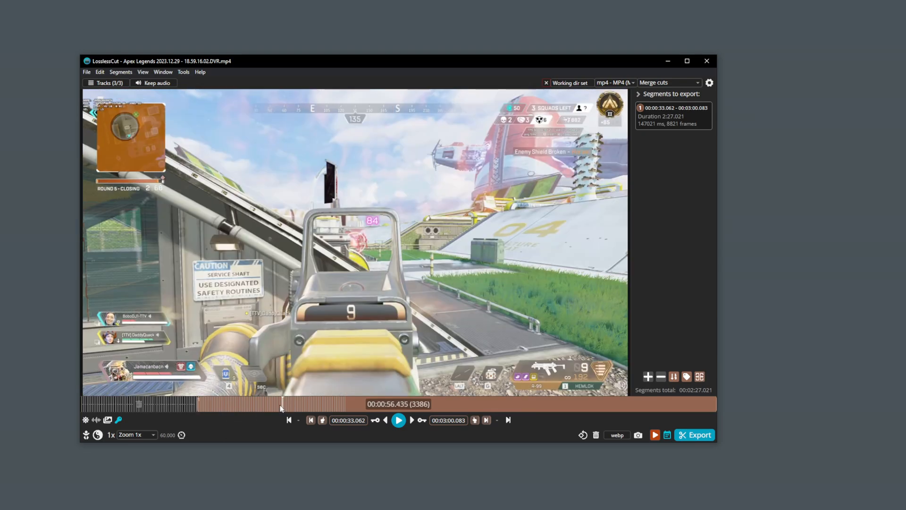
left_click_drag(283, 404, 317, 418)
key("o")
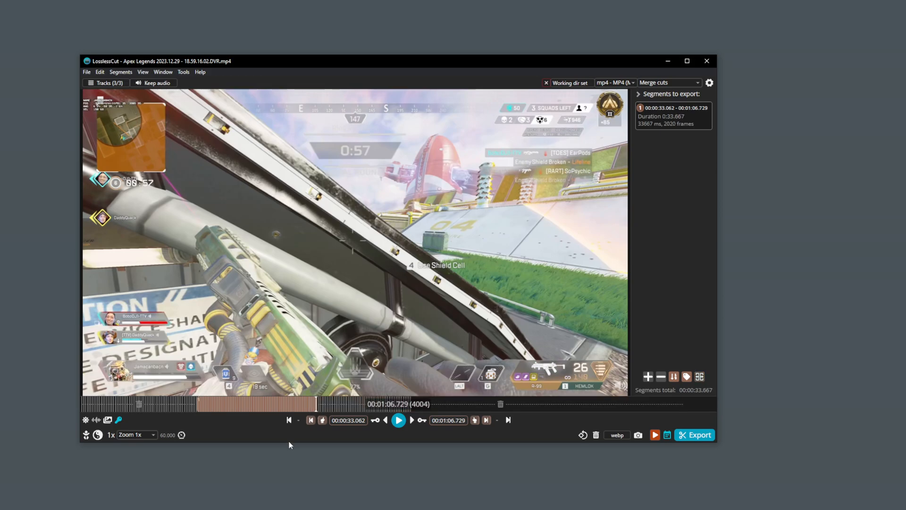
- Create a second segment running from about 00:02:09 to about 00:02:47 of the recording
left_click_drag(385, 408, 536, 406)
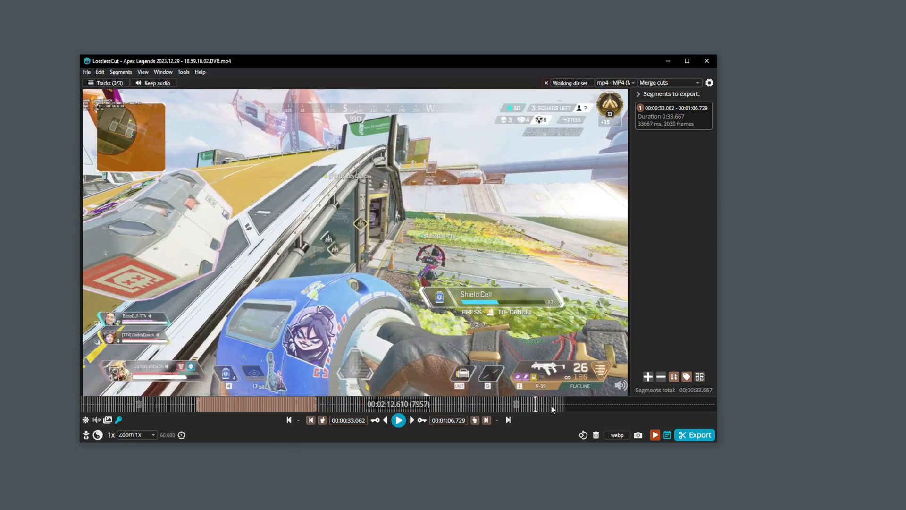
key("i")
left_click(647, 409)
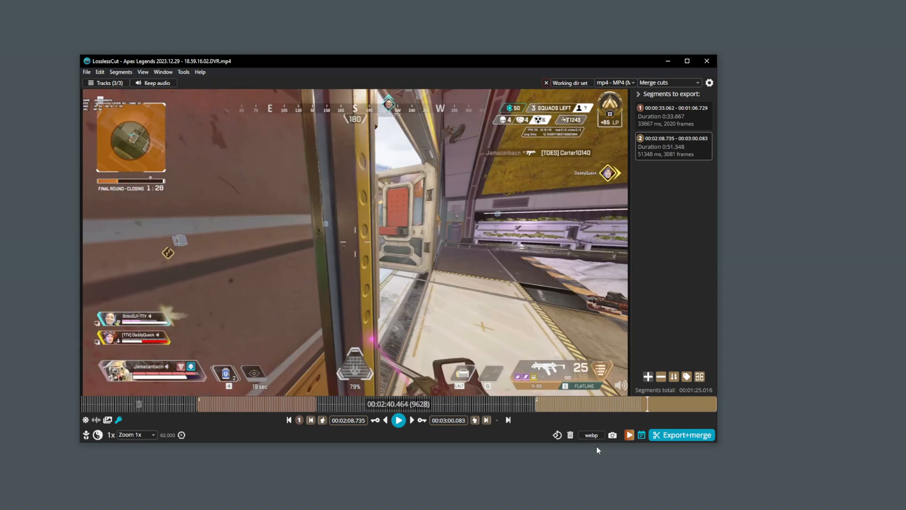
left_click(669, 408)
key("o")
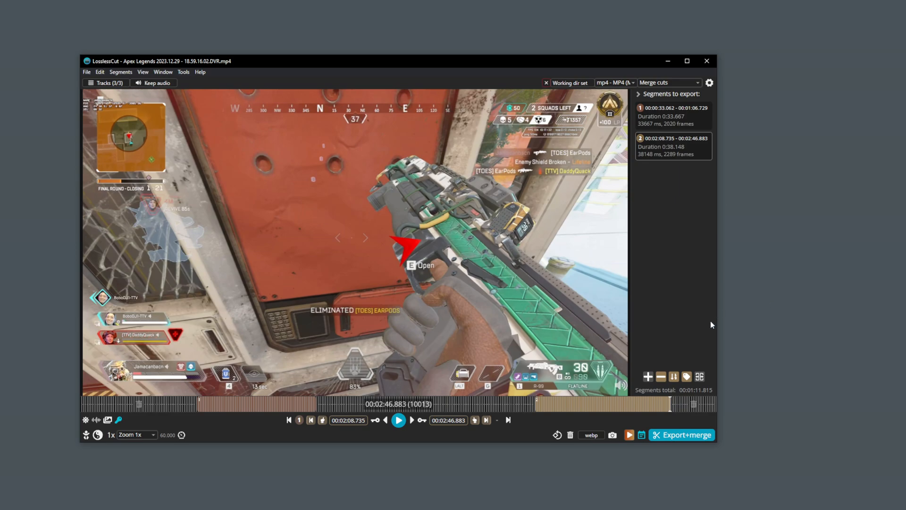
- Label the first segment in the export list "Frag 1"
right_click(670, 114)
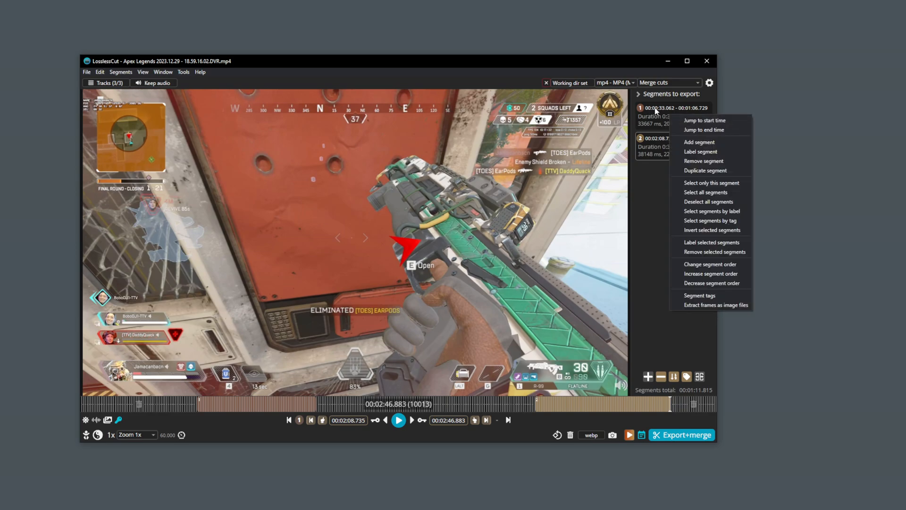
left_click(715, 149)
type("Fra")
key("Return")
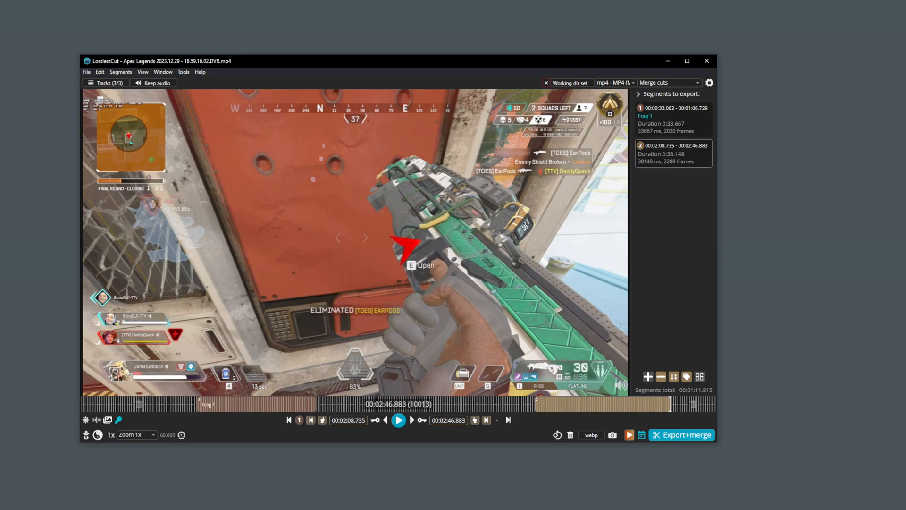
- Label the second segment in the export list "Frag 2"
right_click(658, 154)
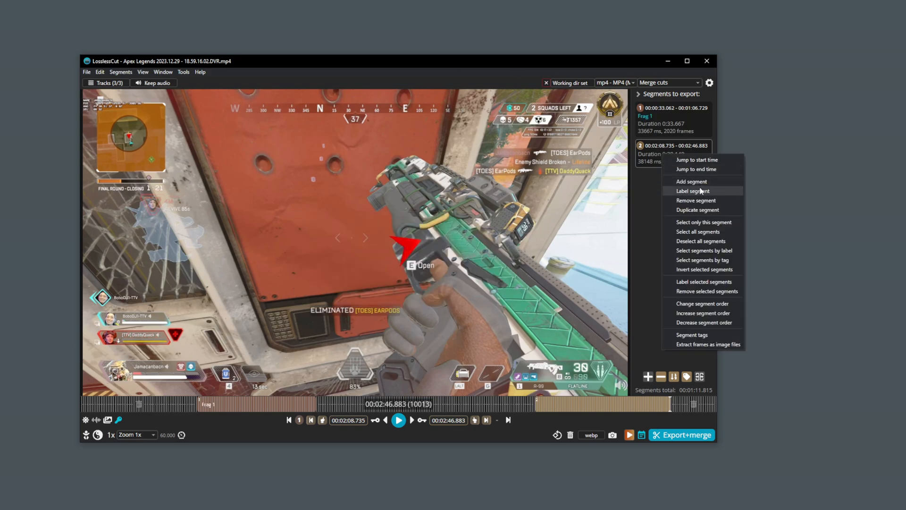
left_click(684, 186)
type("Frag 2")
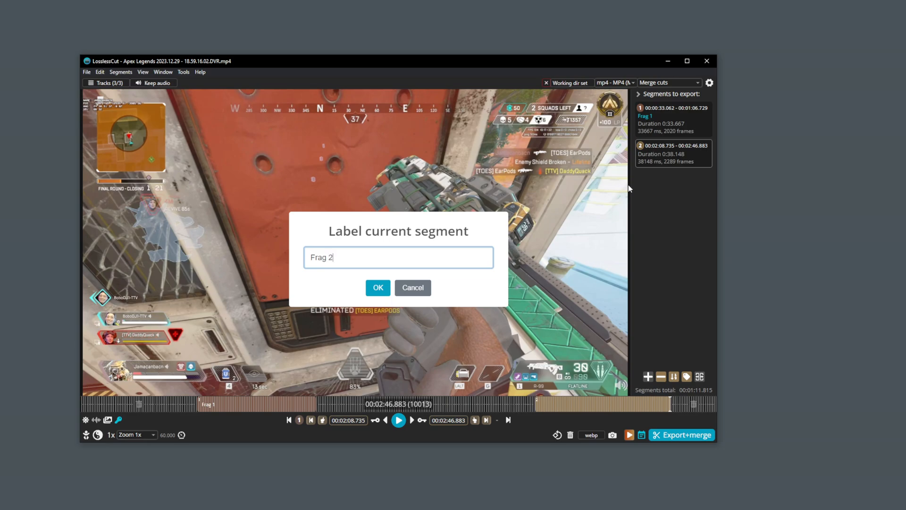
left_click(378, 287)
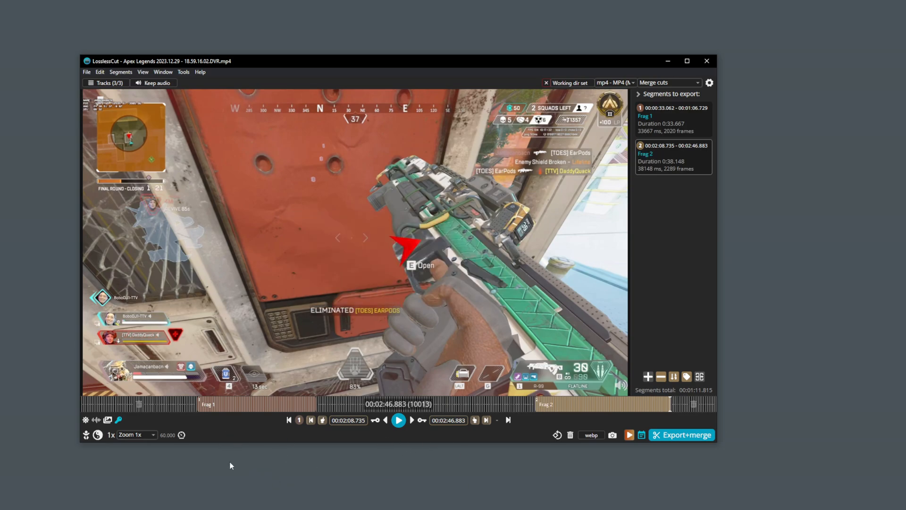
- Open the export options for the two segments and choose Merge cuts as the export mode
left_click(678, 439)
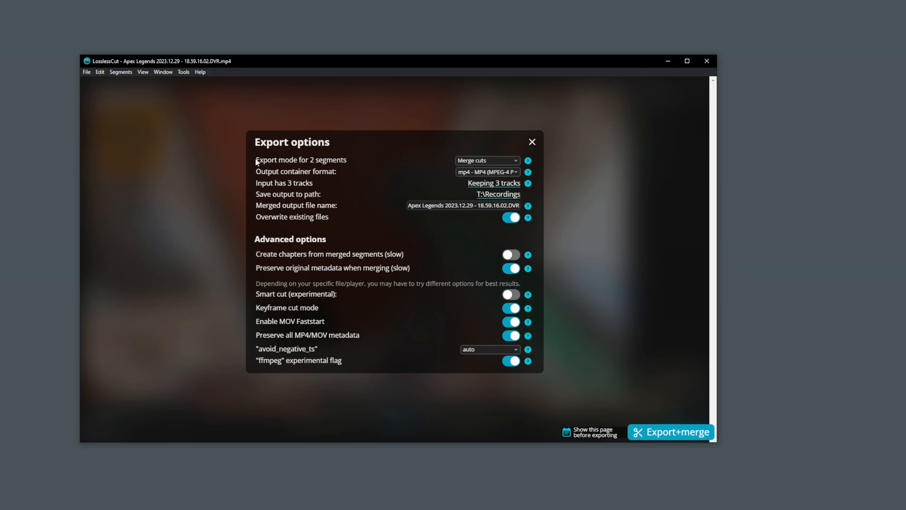
left_click_drag(256, 162, 346, 163)
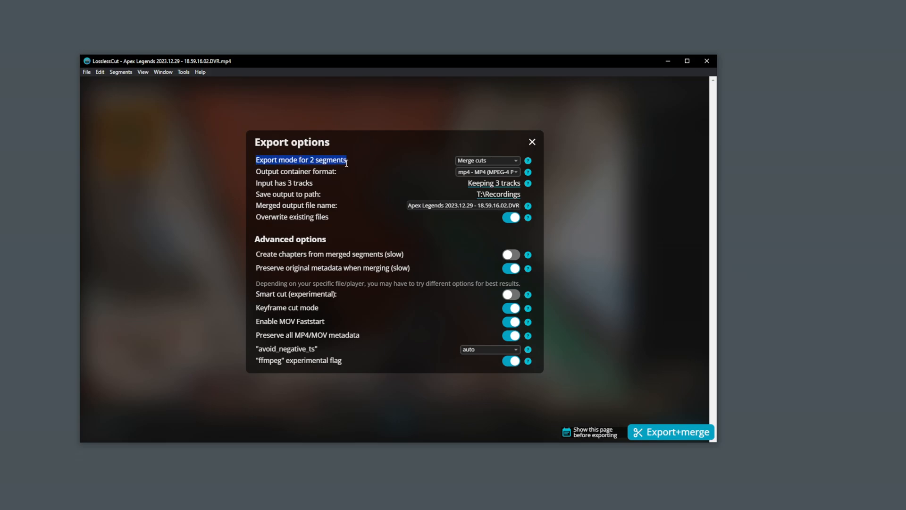
left_click(488, 164)
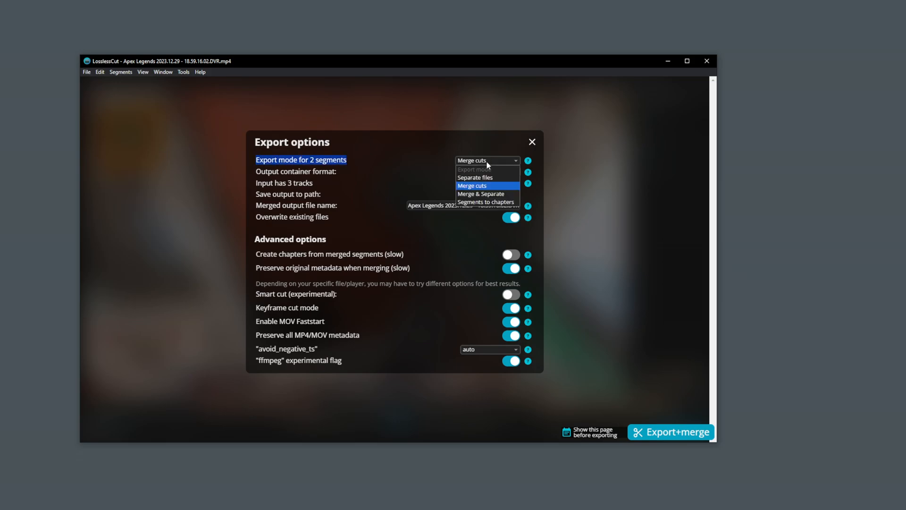
left_click(478, 186)
- Name the merged output file Aclips.mp4, check the output folder choice without changing it, and export the merged cuts
left_click(407, 207)
left_click_drag(410, 206, 506, 205)
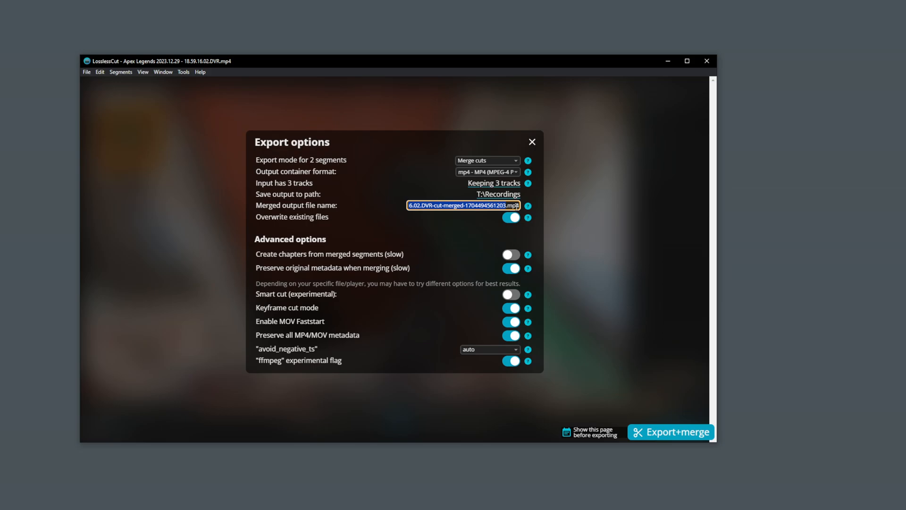
type("Aclips")
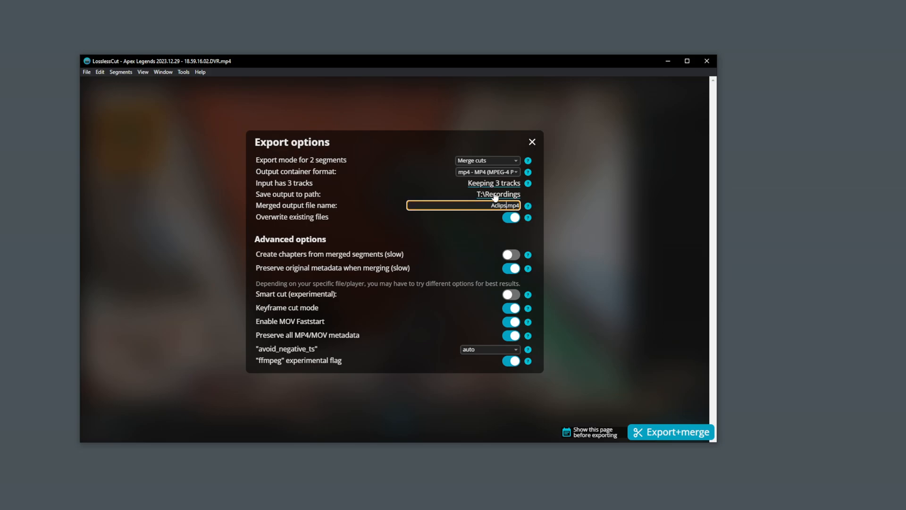
left_click(510, 194)
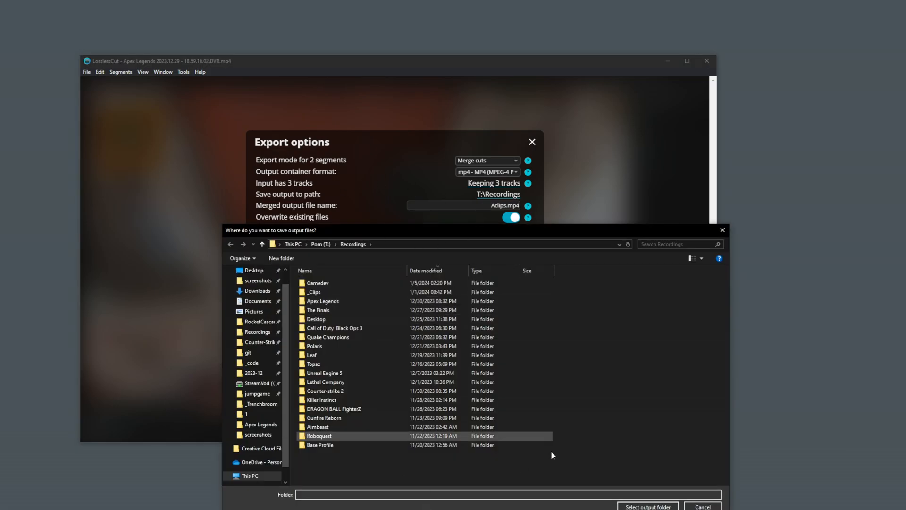
key("Escape")
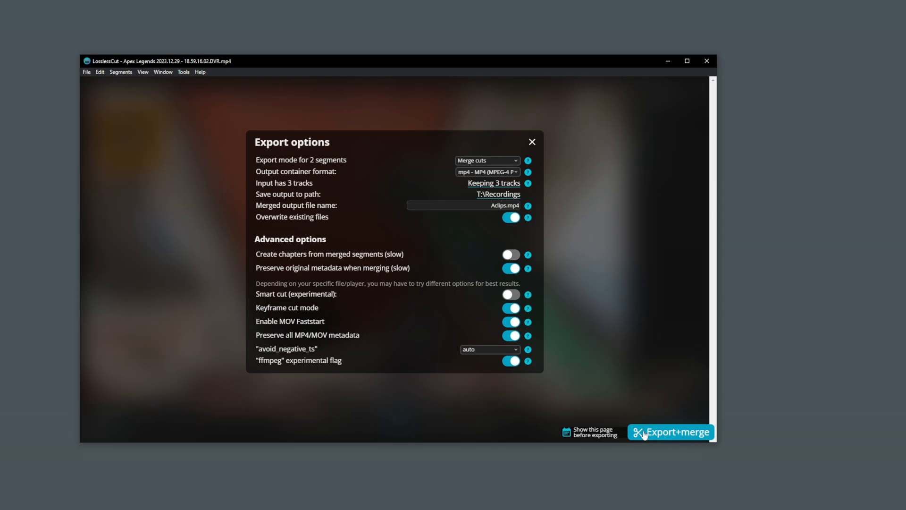
left_click(671, 433)
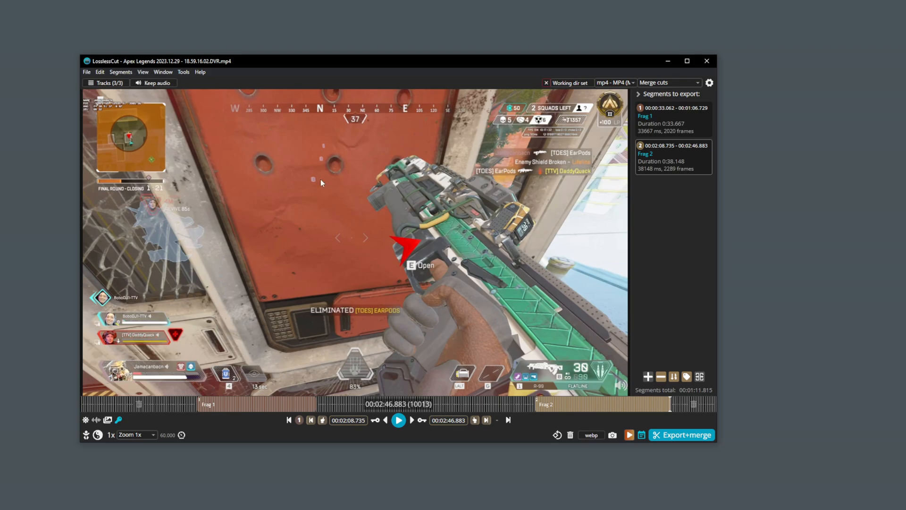
- Search the keyboard and mouse shortcut settings for "you" to look up the YouTube chapters shortcut
left_click(87, 72)
left_click(121, 173)
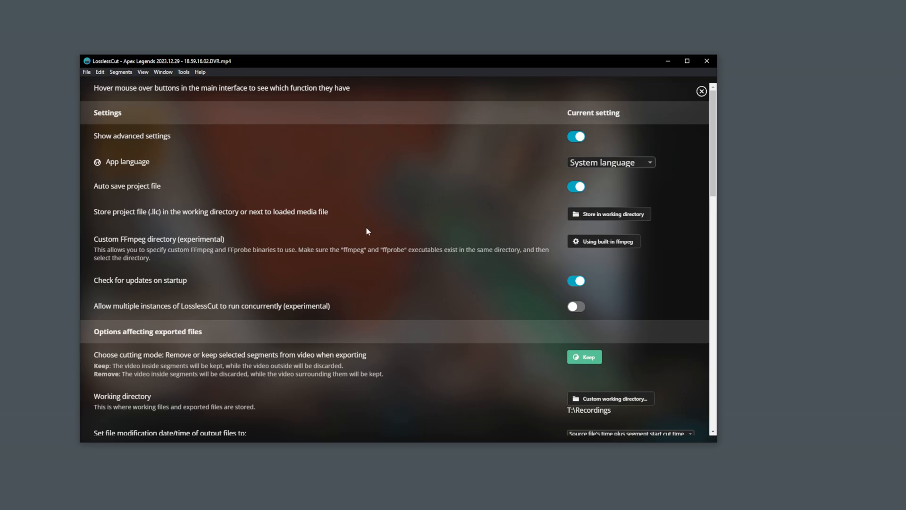
scroll(366, 231, "down", 12)
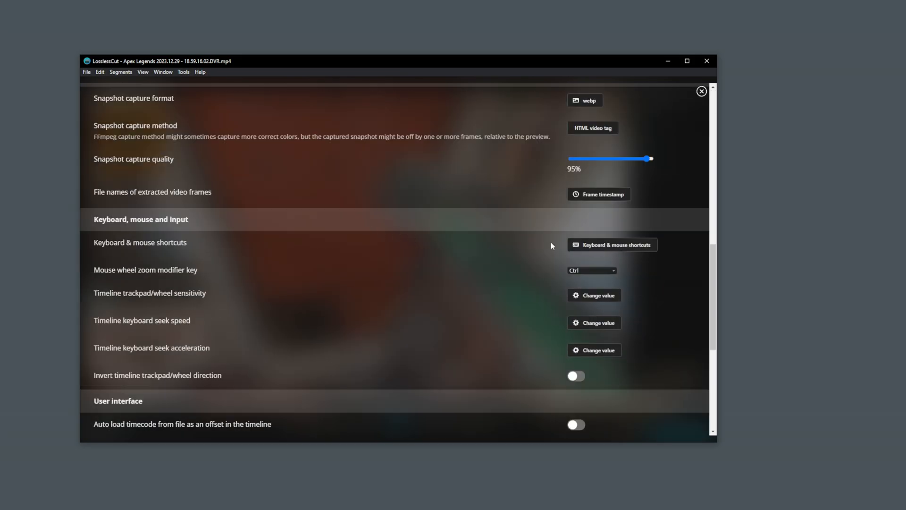
left_click(589, 247)
left_click(328, 134)
type("you")
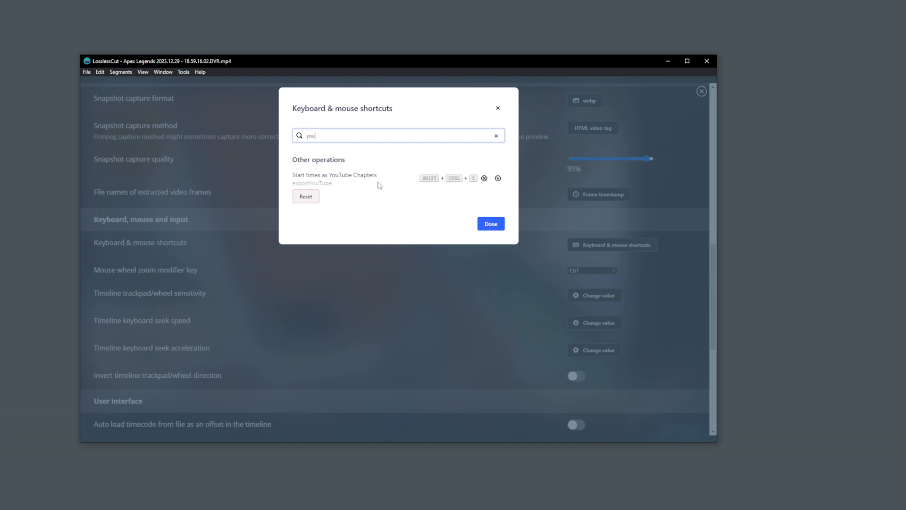
left_click(490, 224)
left_click(702, 91)
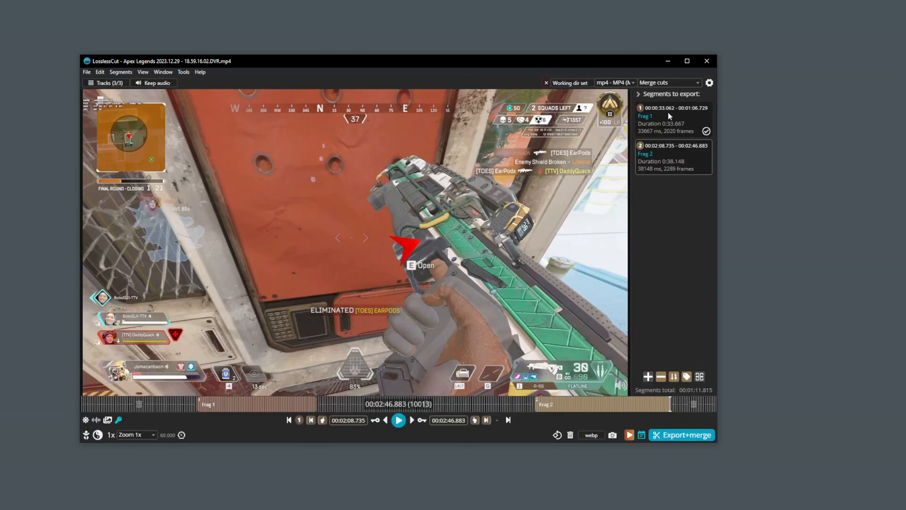
- Generate YouTube chapters from the segment start times and copy the chapter list for the video description
key("y")
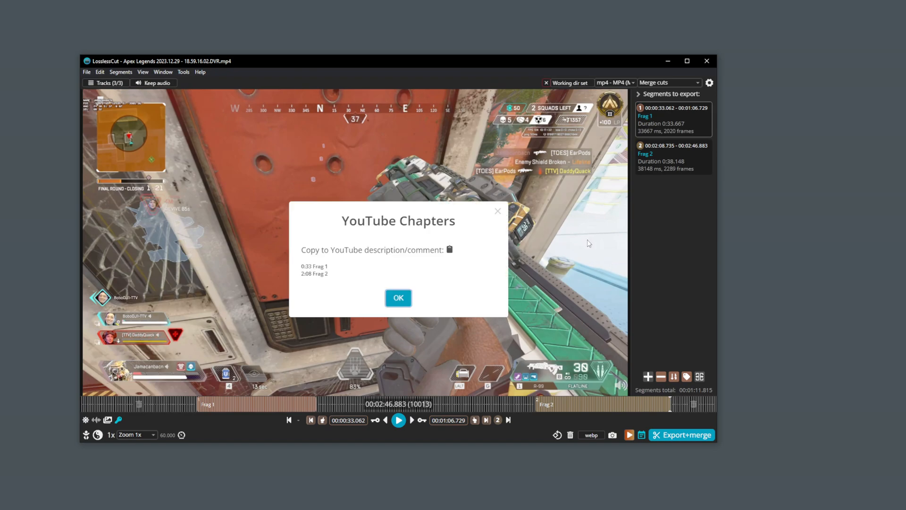
left_click(450, 251)
left_click_drag(348, 279, 293, 257)
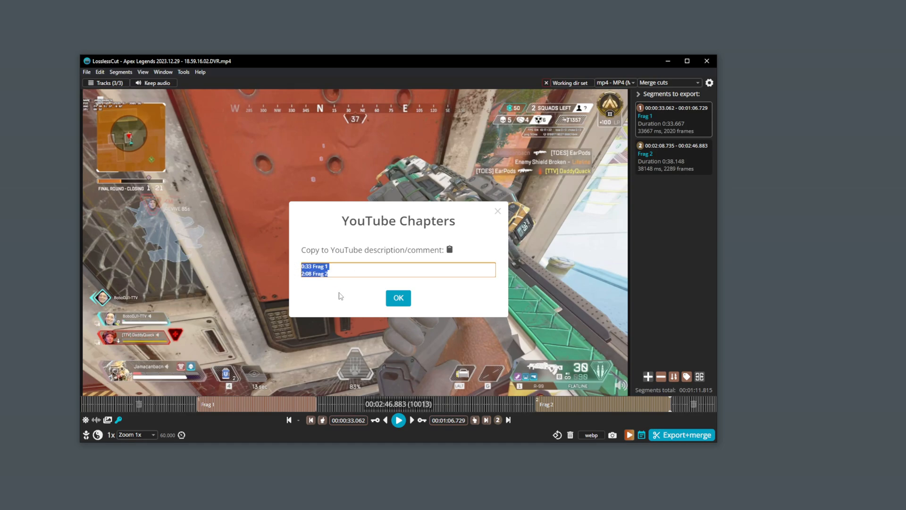
left_click(398, 298)
left_click_drag(262, 444, 263, 445)
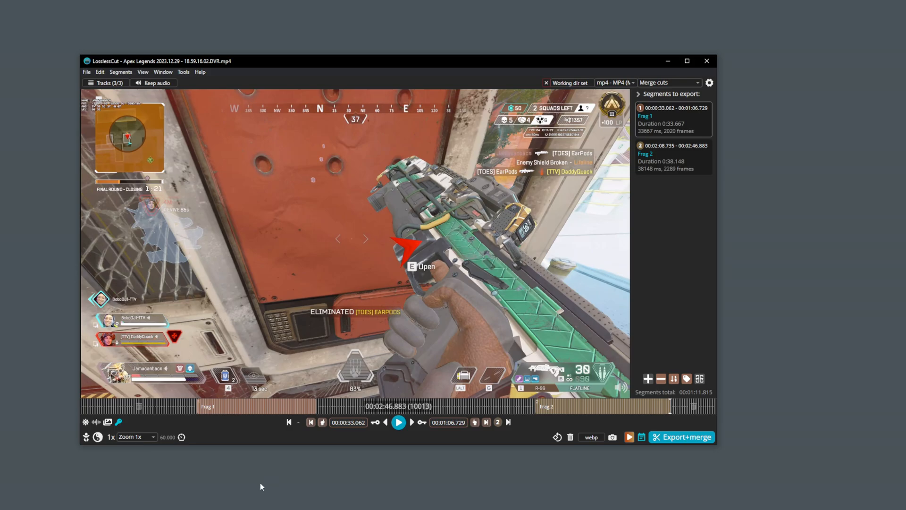
- Exclude audio track 2 from the tracks kept when exporting
left_click(270, 406)
left_click(99, 84)
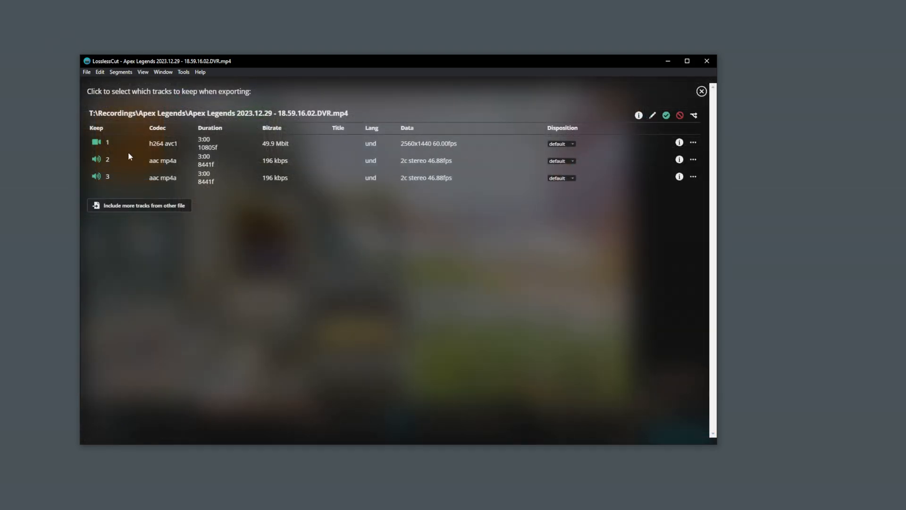
left_click(701, 91)
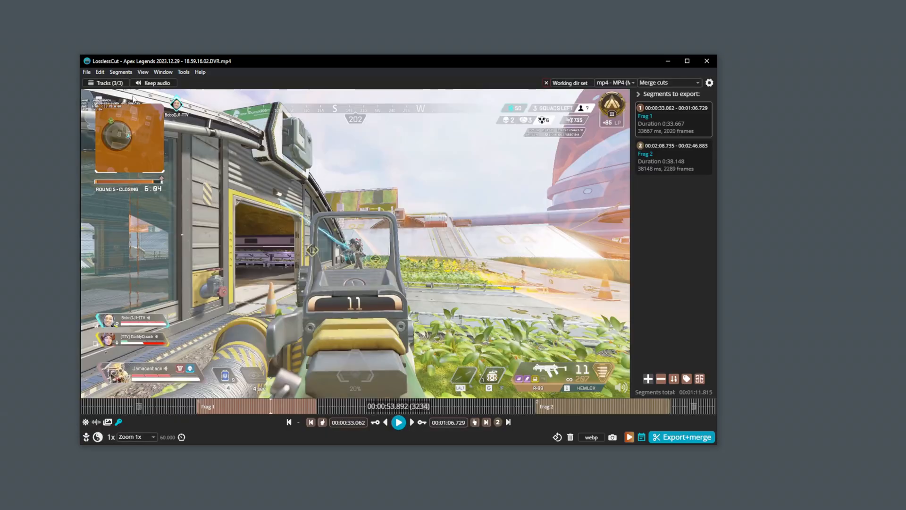
left_click(111, 84)
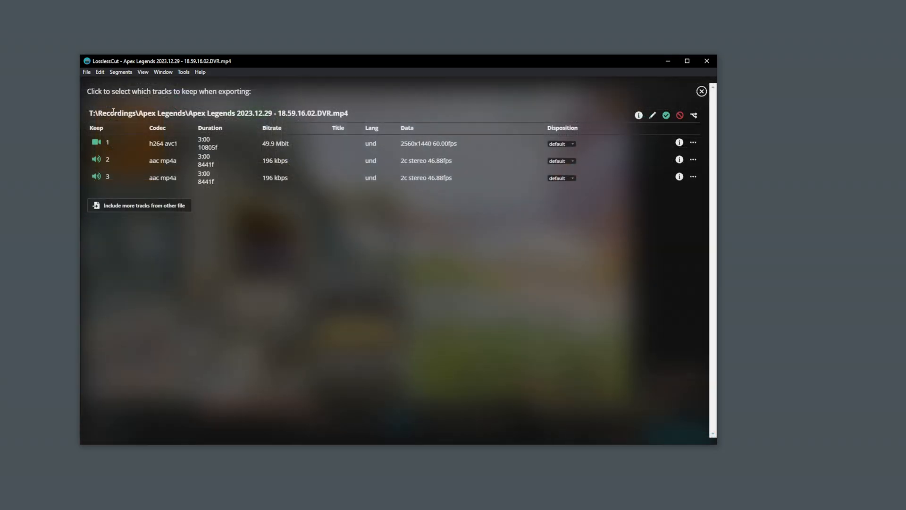
left_click(96, 159)
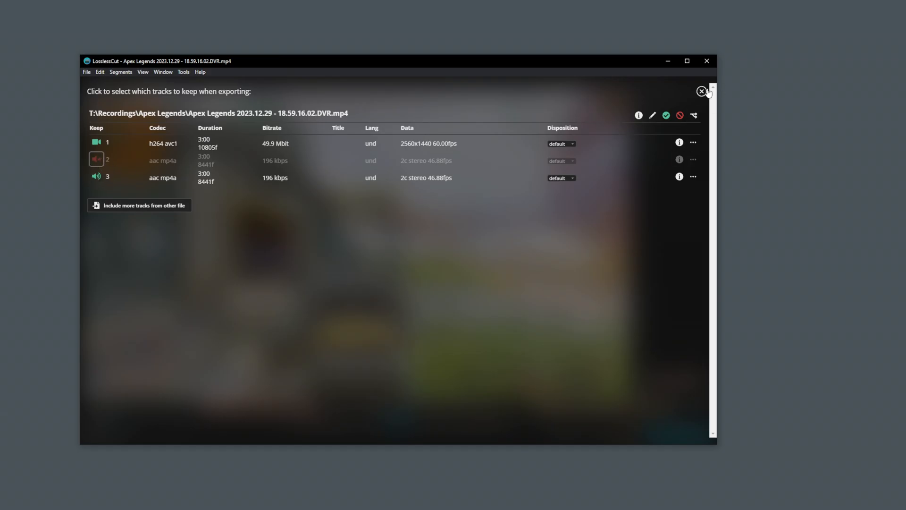
left_click(701, 92)
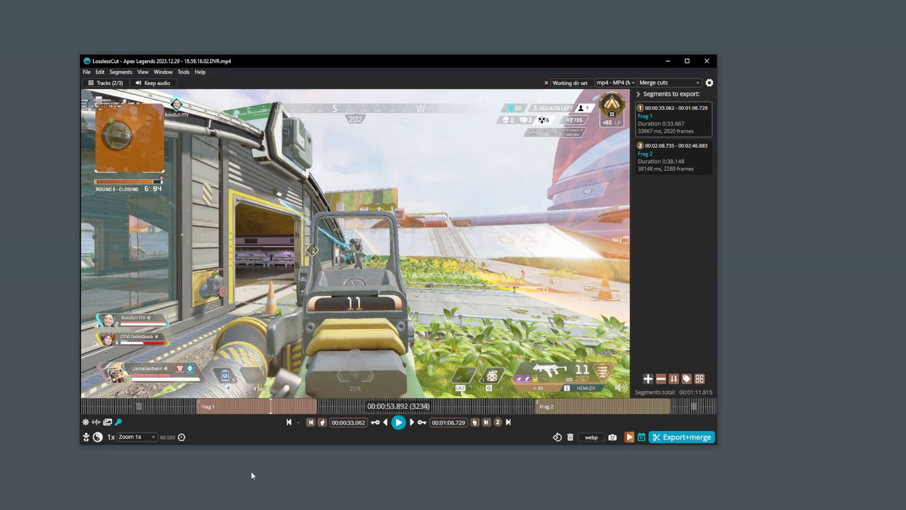
- Open the Apex Legends recordings 2023.12.16 - 13.04.50.04, 2023.12.15 - 19.59.14.06 and 2023.12.15 - 19.46.55.05 together as a batch
left_click(88, 73)
left_click(100, 82)
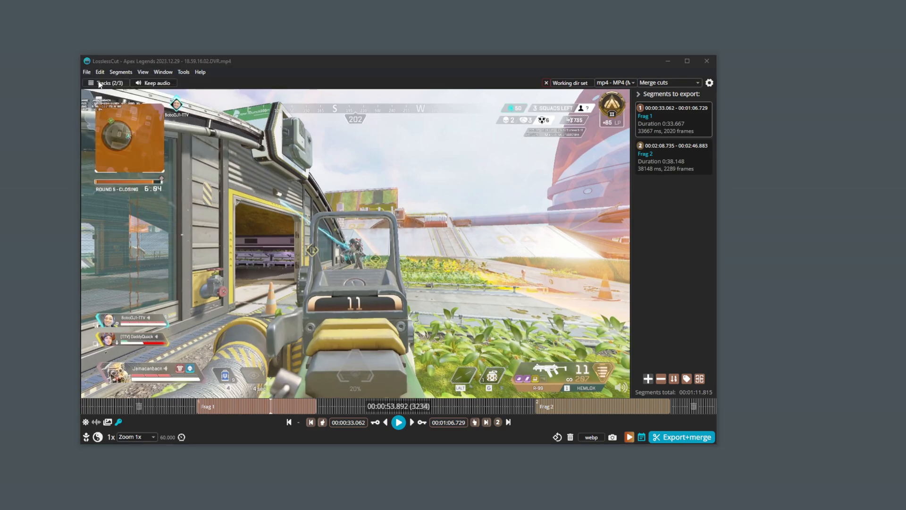
left_click_drag(409, 231, 284, 150)
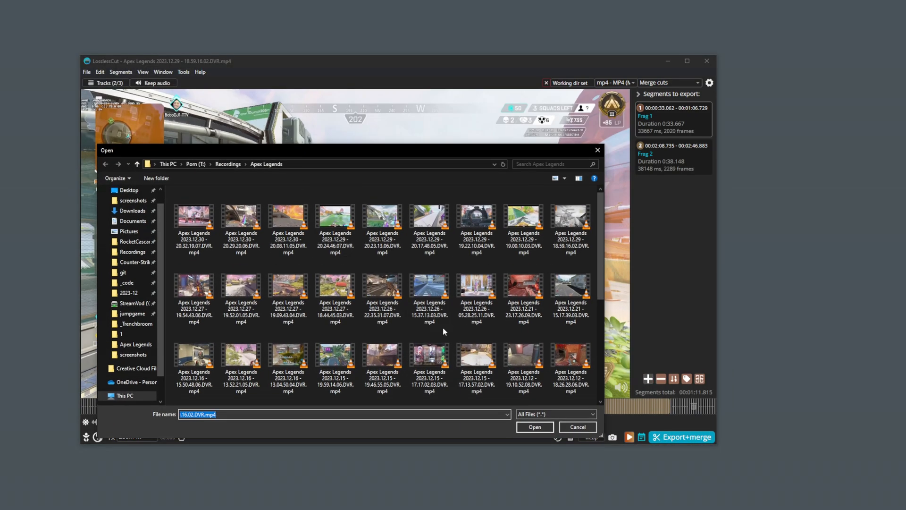
left_click(382, 359)
left_click(336, 359, "ctrl")
left_click(298, 365, "ctrl")
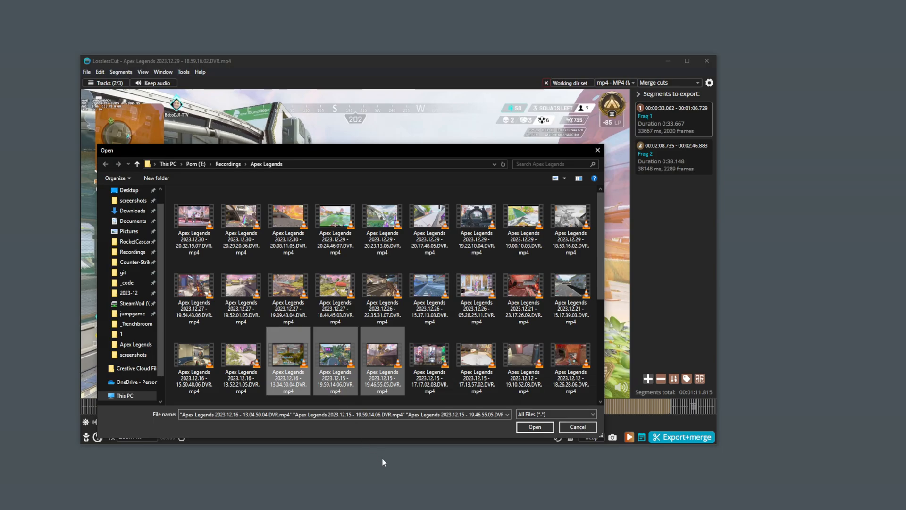
left_click(532, 426)
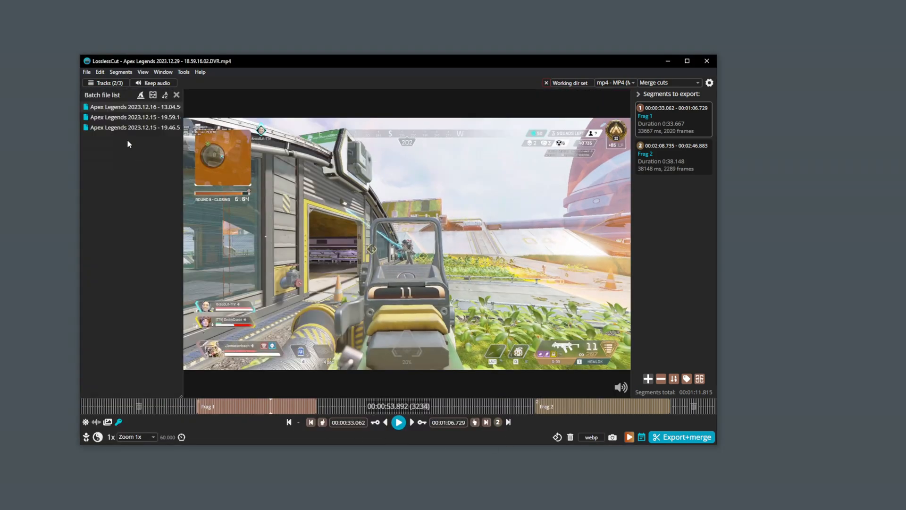
- Load the 19.59.14.06 recording from the batch and mark its first segment from 00:00:49.138 to 00:01:41.431
left_click(123, 118)
left_click(119, 128)
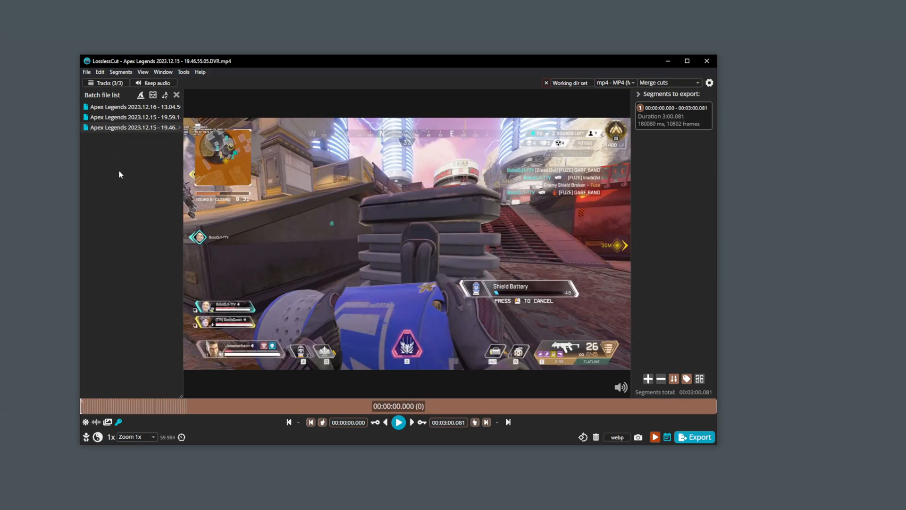
left_click(132, 119)
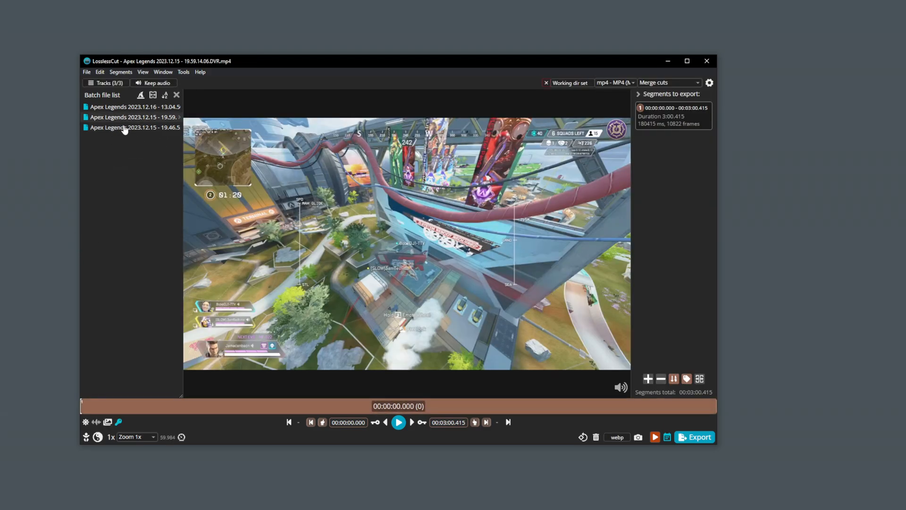
left_click(253, 406)
key("i")
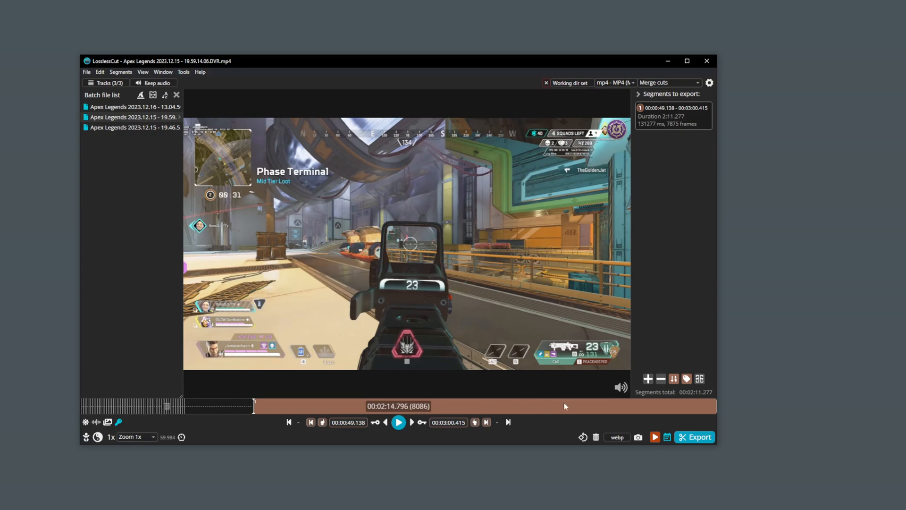
left_click(438, 406)
key("o")
- Add a second segment to the 19.59.14.06 recording starting at 00:02:14.311 and mark its end before the recording finishes
left_click(554, 409)
key("i")
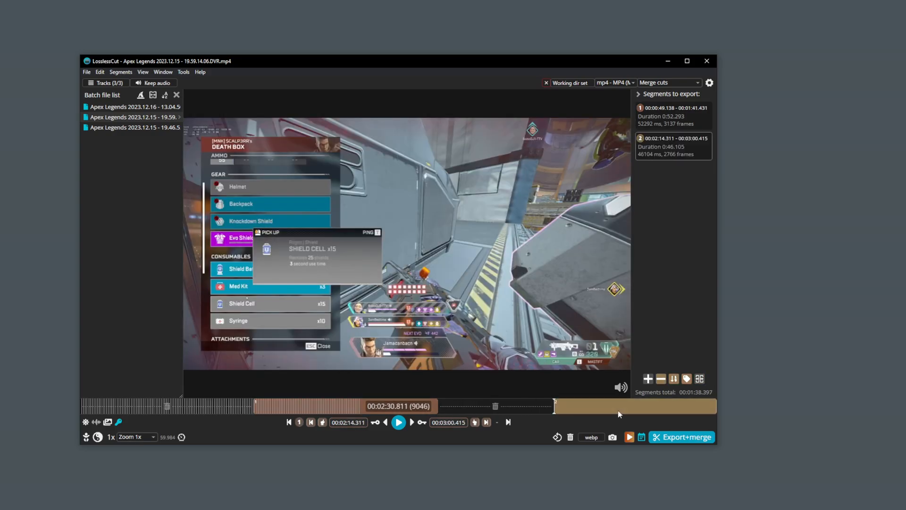
left_click(642, 407)
key("o")
- Load the 19.46.55.05 recording from the batch and mark its first segment from 00:00:52.438 to 00:01:47.903
left_click(126, 127)
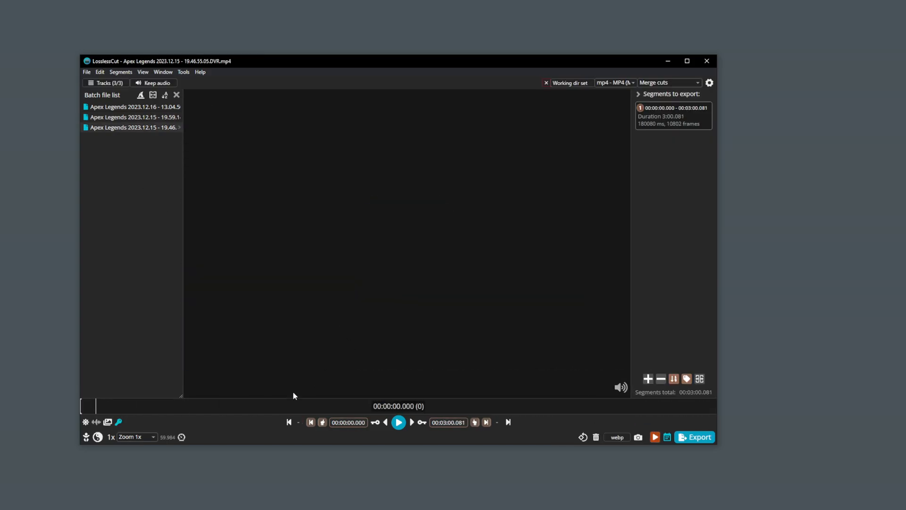
key("i")
left_click(462, 406)
key("o")
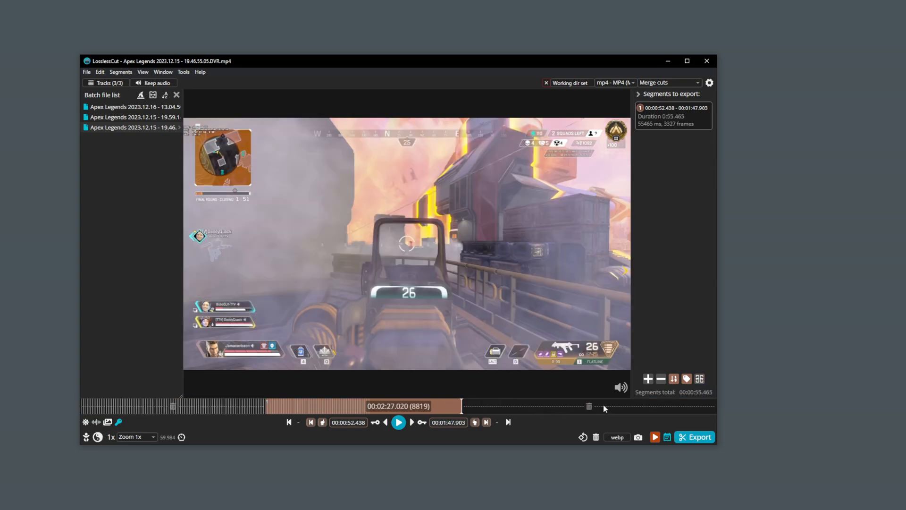
- Add a second segment to the 19.46.55.05 recording from 00:02:27.746 to 00:02:54.026
left_click(602, 406)
key("i")
left_click(695, 406)
key("o")
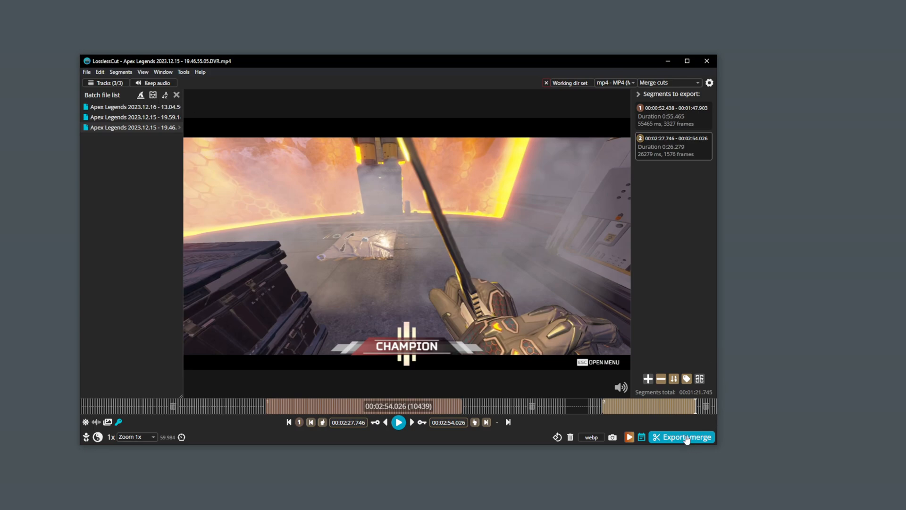
- Merge the three batch recordings into one MP4 file, keeping the suggested output file name and leaving the compatibility check off
left_click(153, 96)
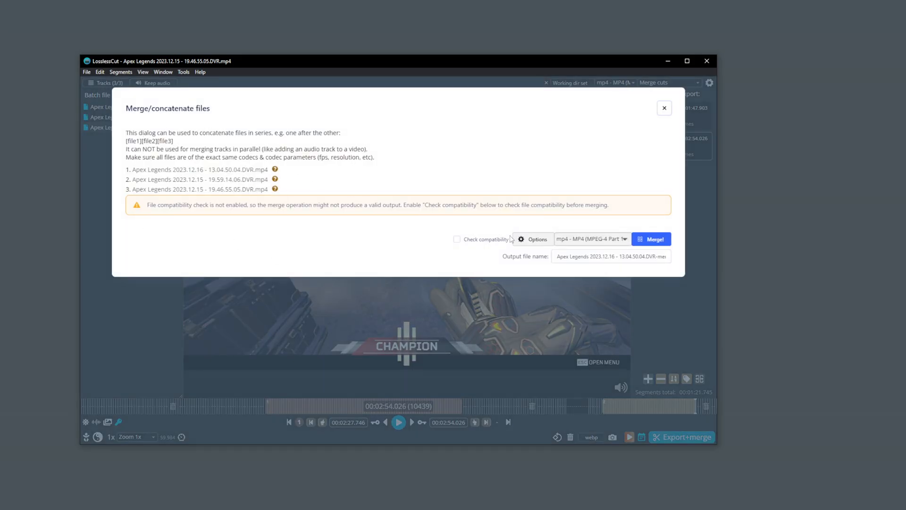
left_click_drag(595, 257, 712, 265)
left_click(610, 271)
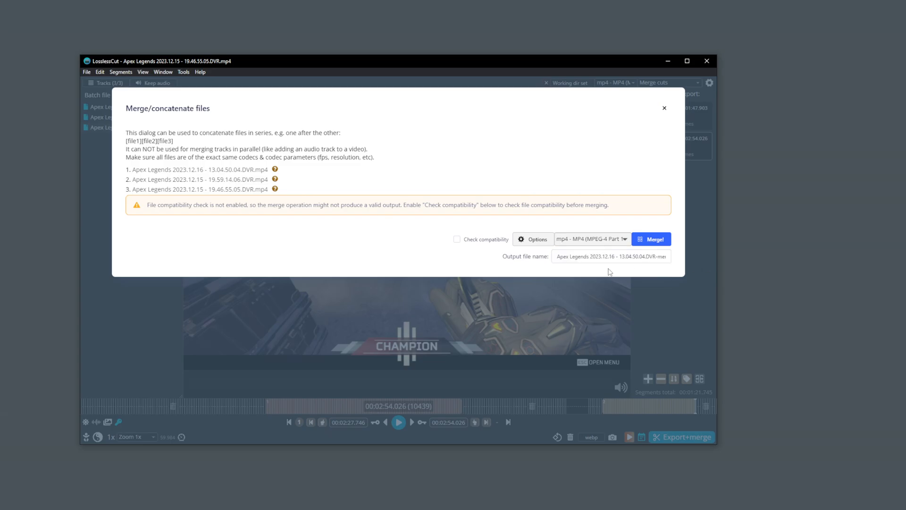
left_click(647, 241)
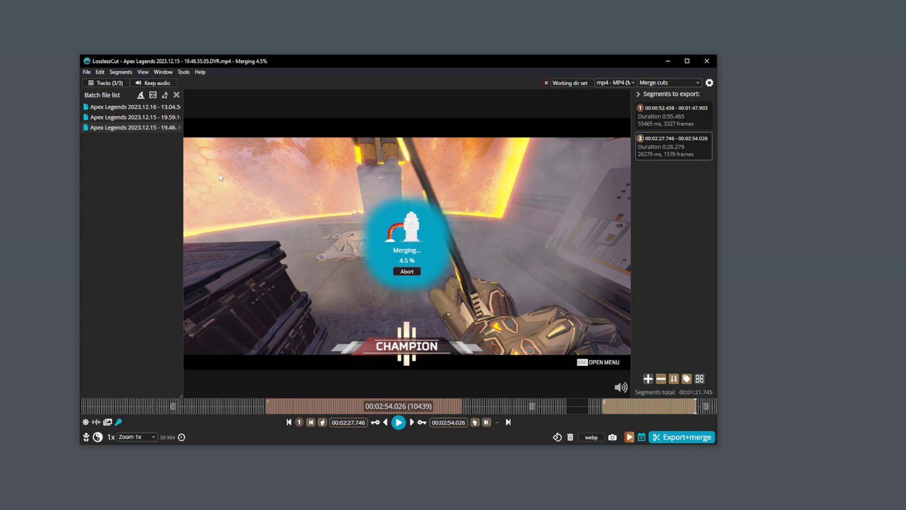
- Show the mini audio waveform and the video thumbnails above the timeline, and scrub the recording to about 00:01:23
left_click(97, 421)
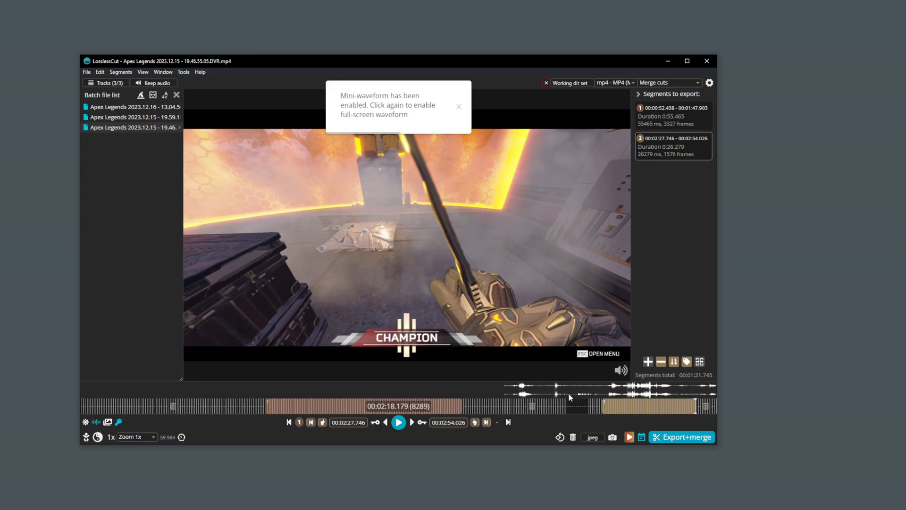
mouse_move(543, 395)
left_mouse_down()
mouse_move(516, 397)
mouse_move(564, 399)
mouse_move(370, 401)
mouse_move(689, 402)
mouse_move(550, 399)
left_mouse_up()
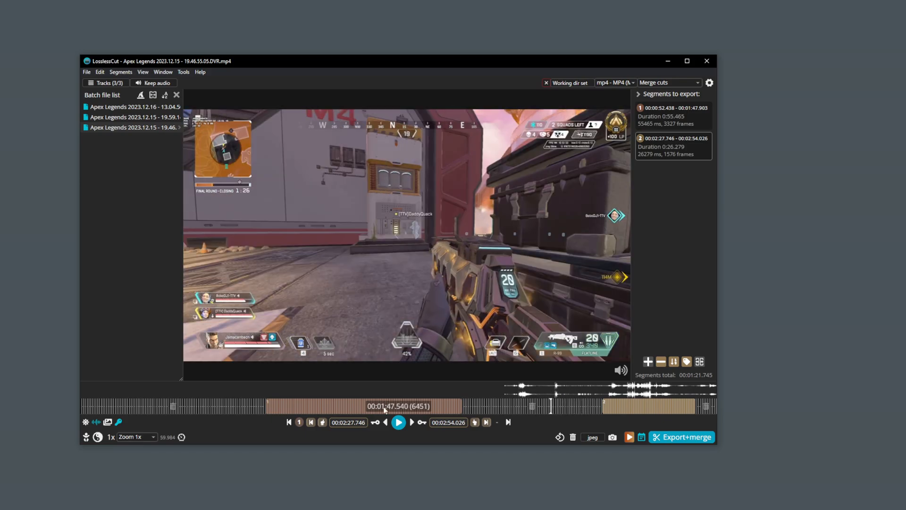
left_click(107, 422)
left_click_drag(105, 409, 374, 383)
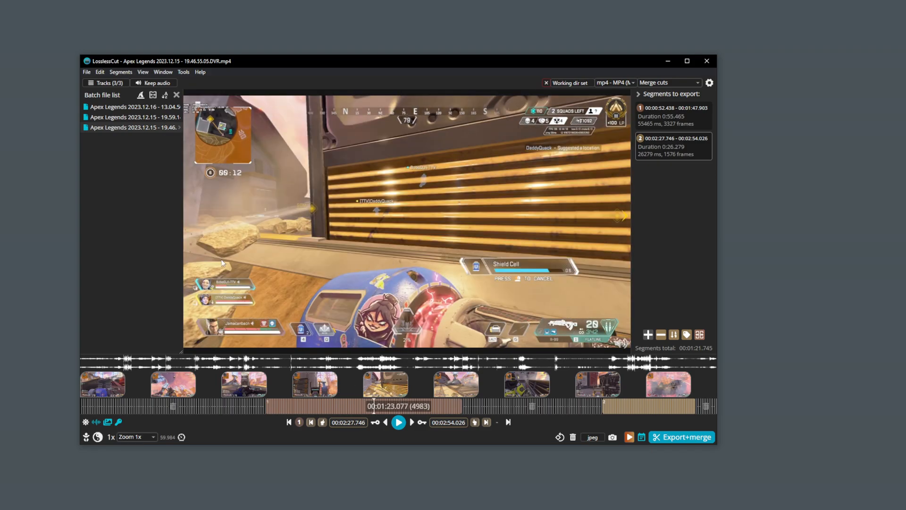
- Look through the application settings and the full list of keyboard and mouse shortcuts without changing anything
left_click(87, 72)
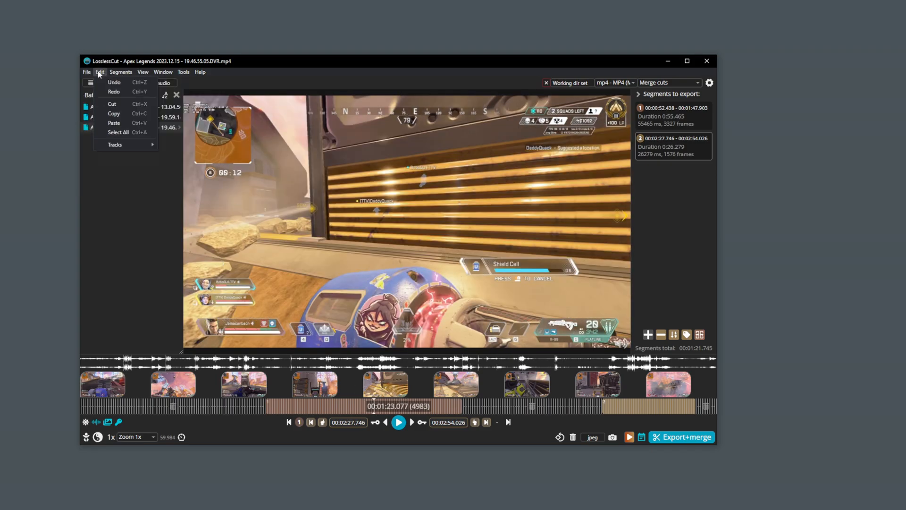
left_click(127, 175)
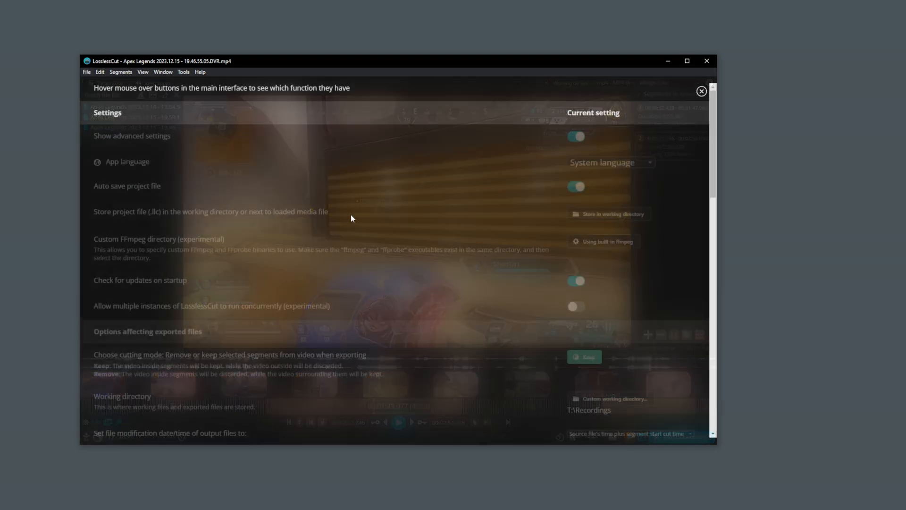
left_click_drag(710, 119, 714, 288)
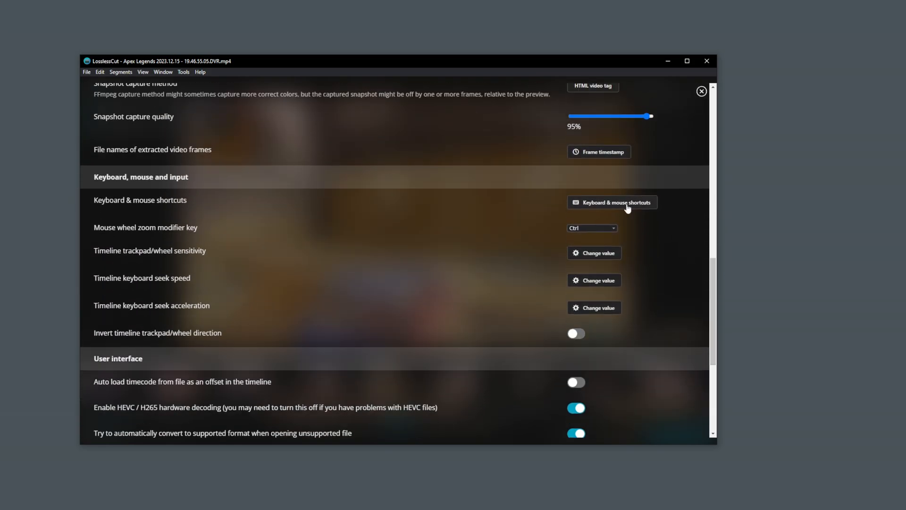
left_click(606, 204)
scroll(363, 160, "down", 3)
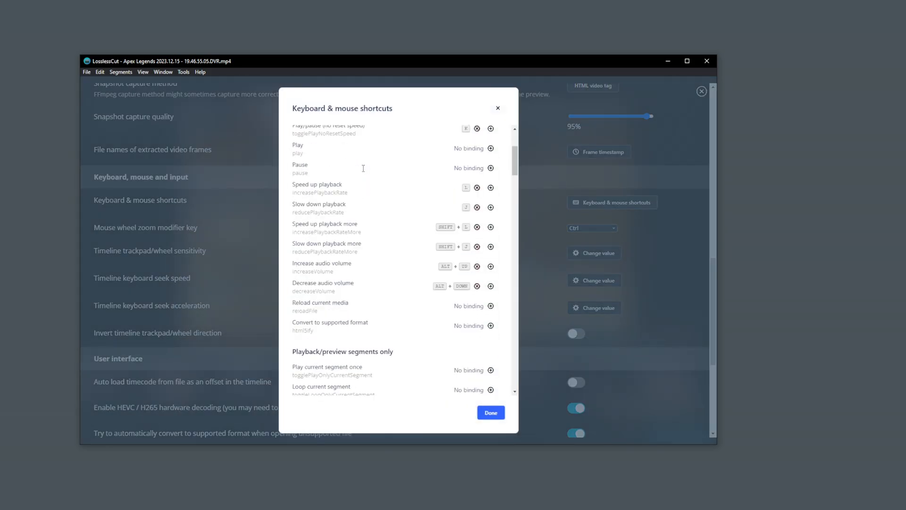
scroll(363, 183, "up", 3)
left_click_drag(514, 147, 521, 385)
left_click(491, 412)
scroll(660, 161, "up", 15)
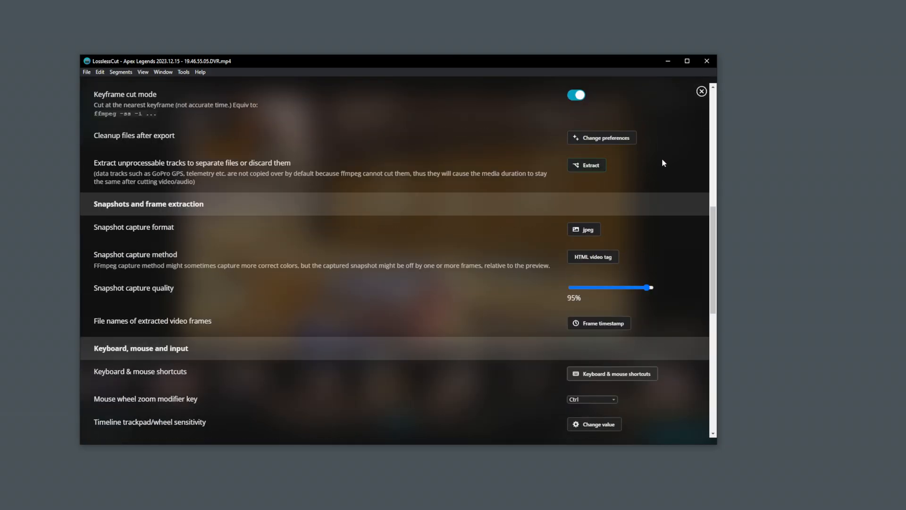
left_click(701, 91)
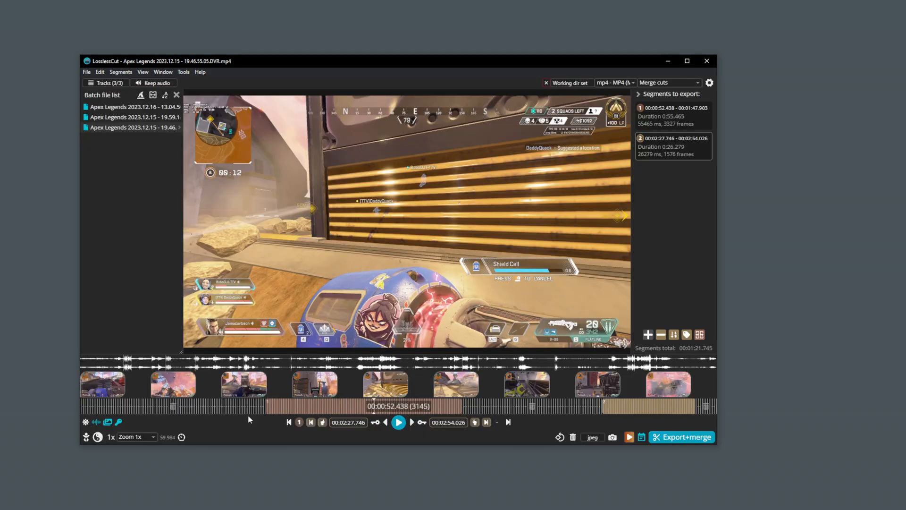